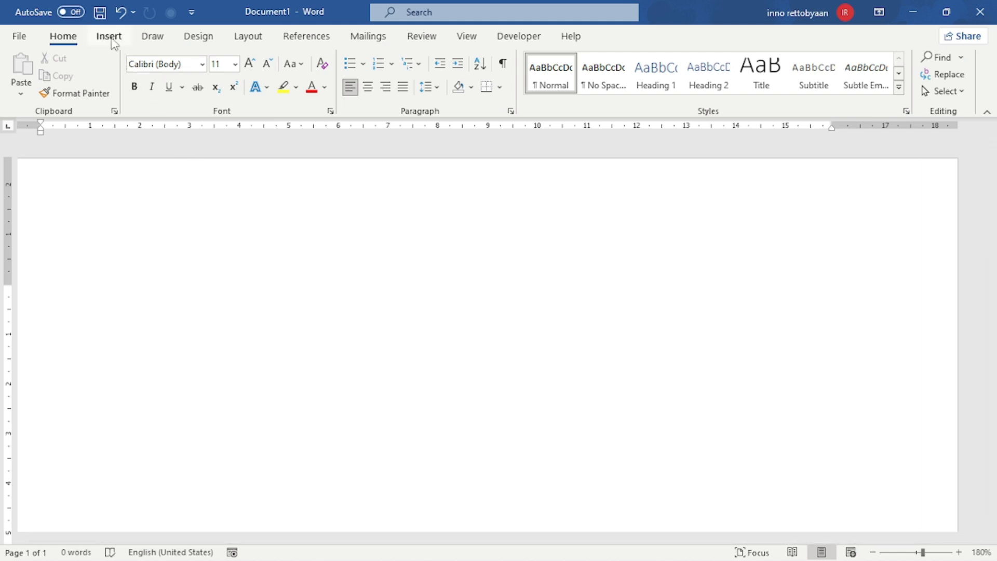
- Open the document NASKAH-3 from the 4 Ms Word folder in Documents
left_click(113, 40)
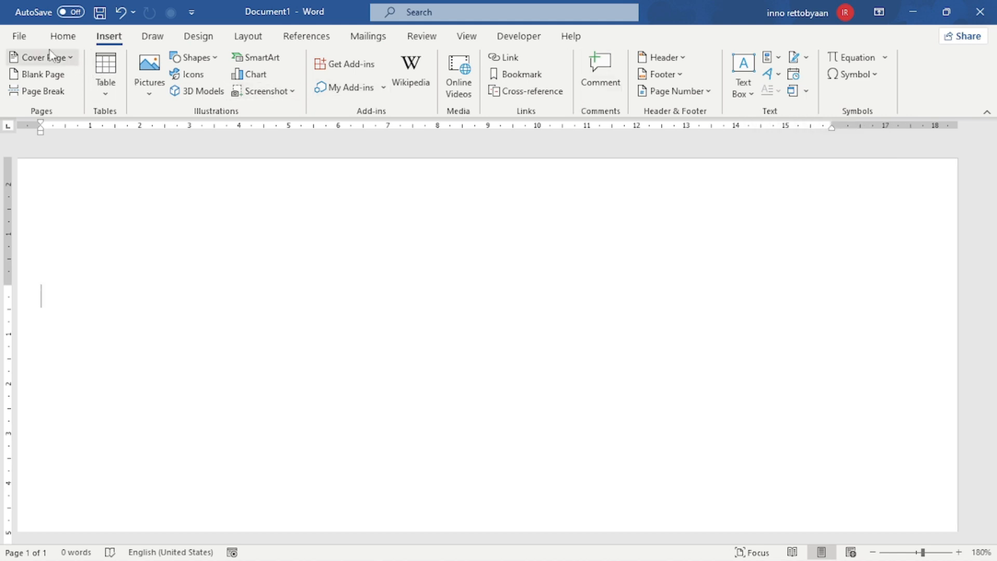
left_click(19, 35)
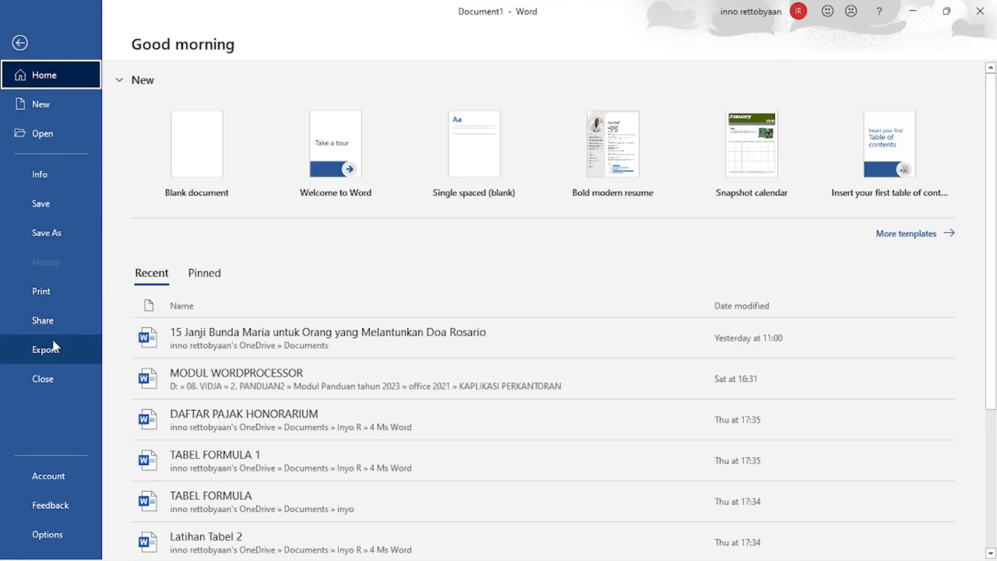
left_click(43, 136)
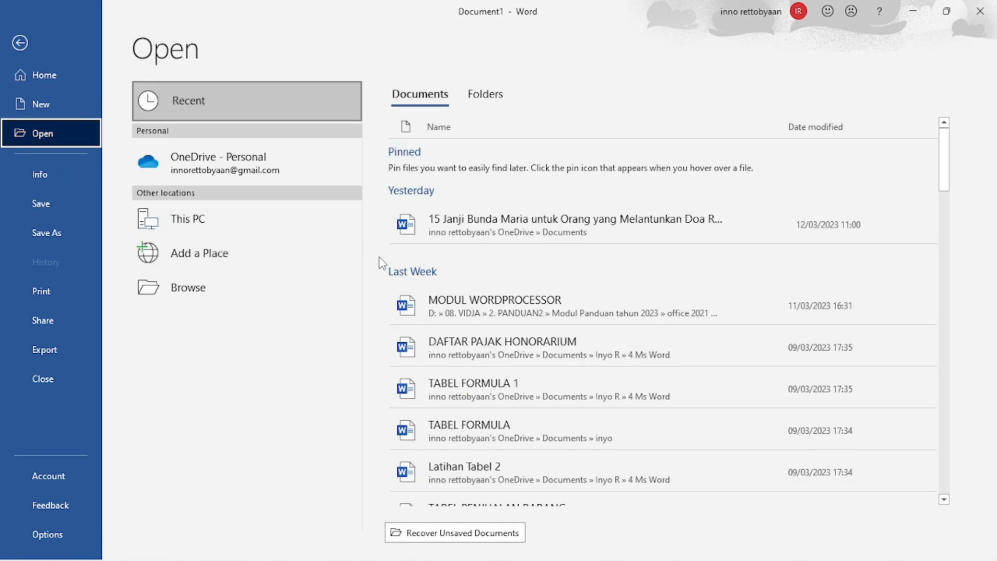
left_click(259, 286)
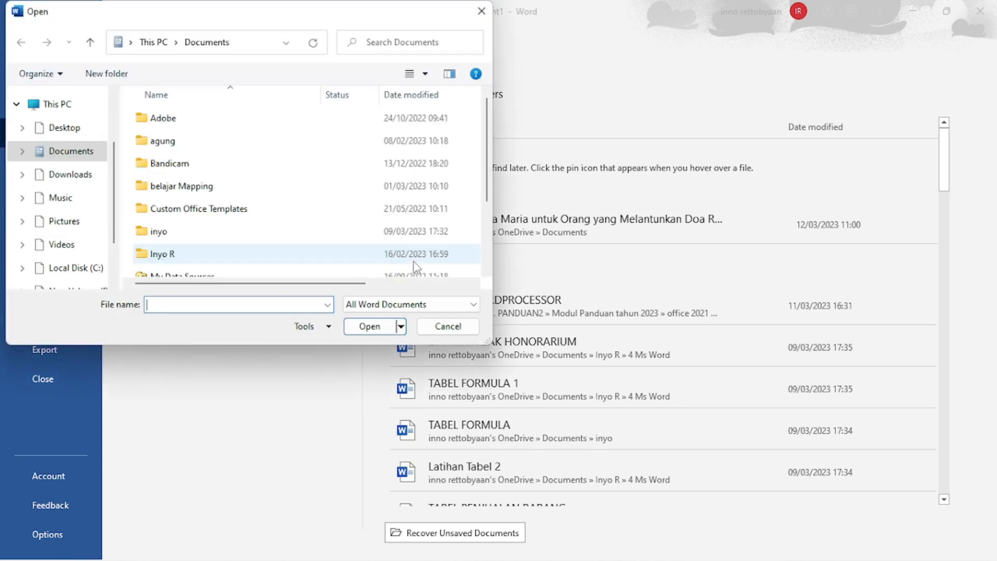
left_click(191, 255)
double_click(192, 254)
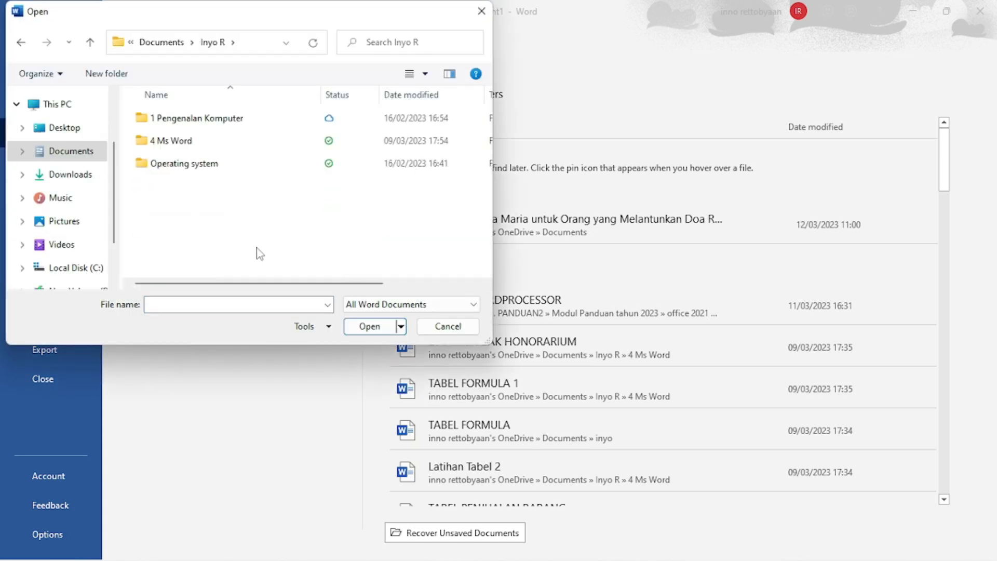
double_click(186, 143)
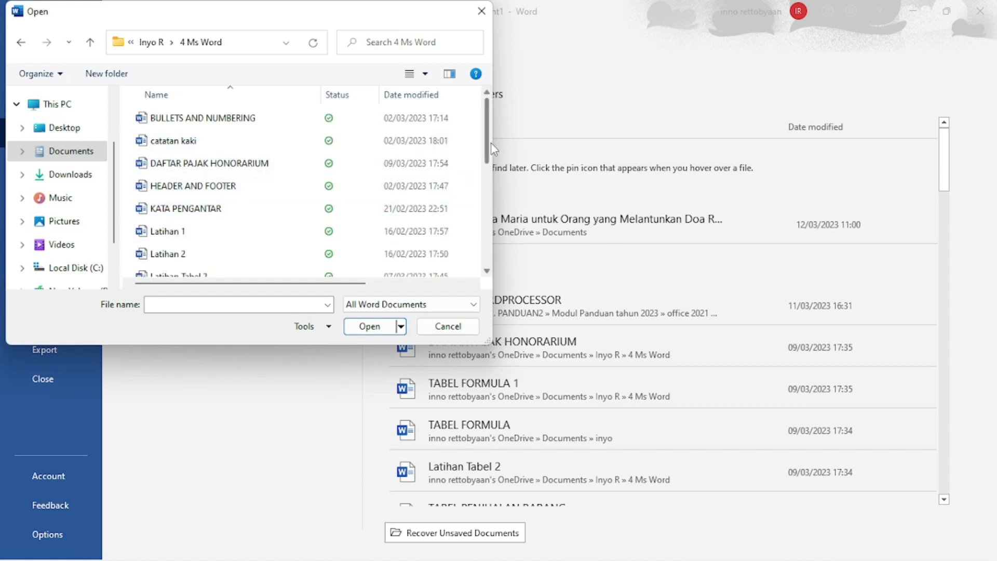
left_click_drag(489, 150, 496, 242)
left_click(243, 199)
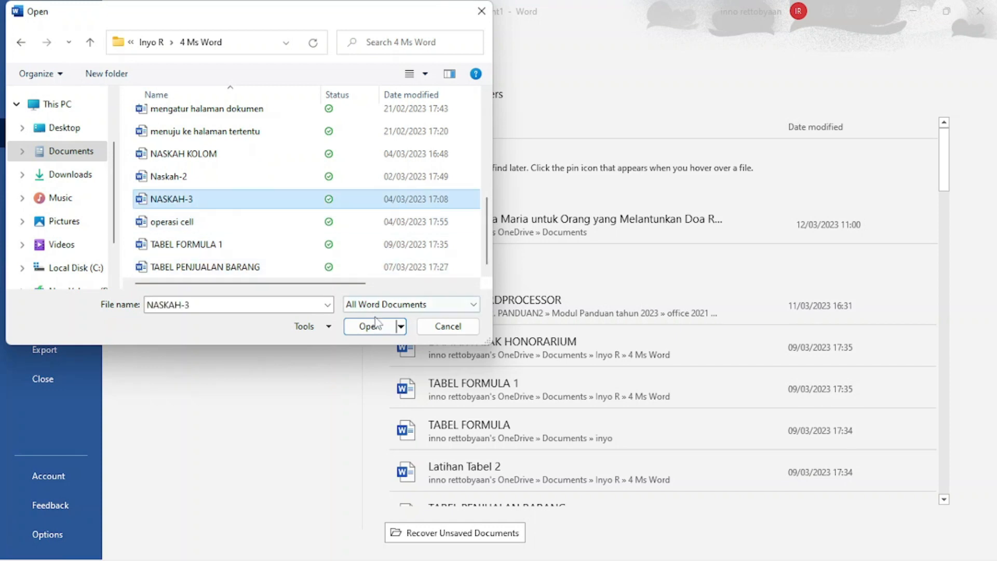
left_click(378, 327)
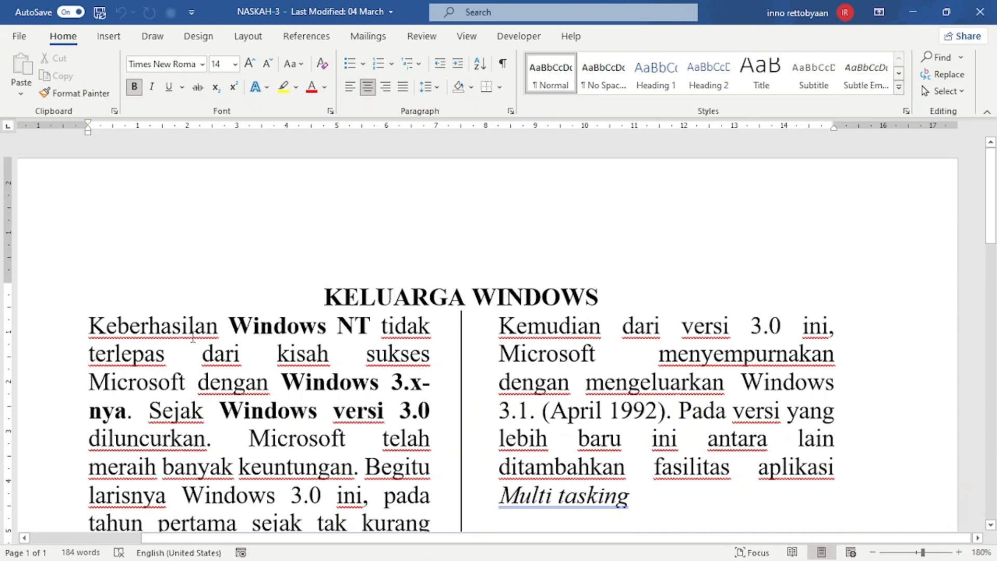
- Add a Dropped drop cap to the first paragraph below the KELUARGA WINDOWS heading
left_click(90, 332)
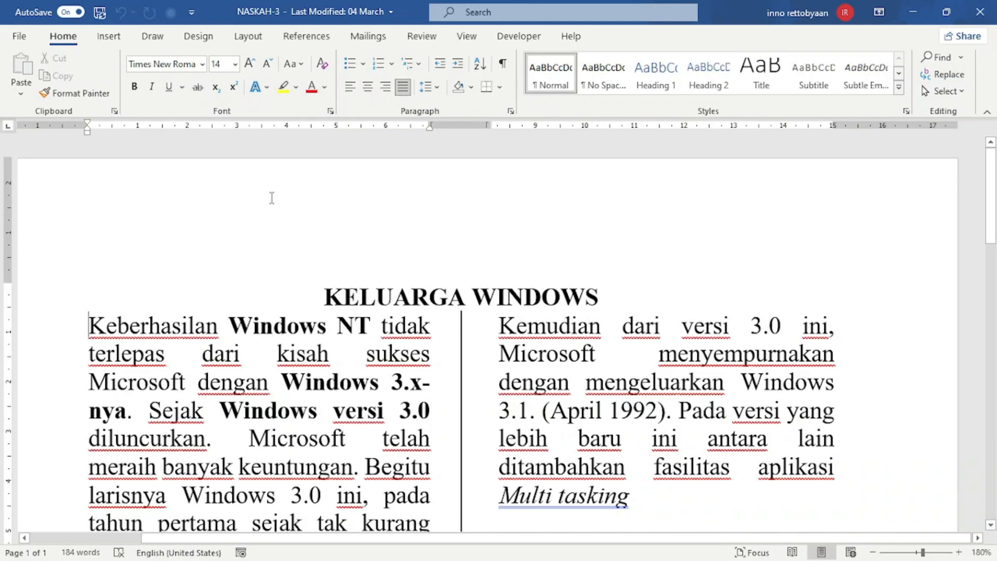
left_click(109, 36)
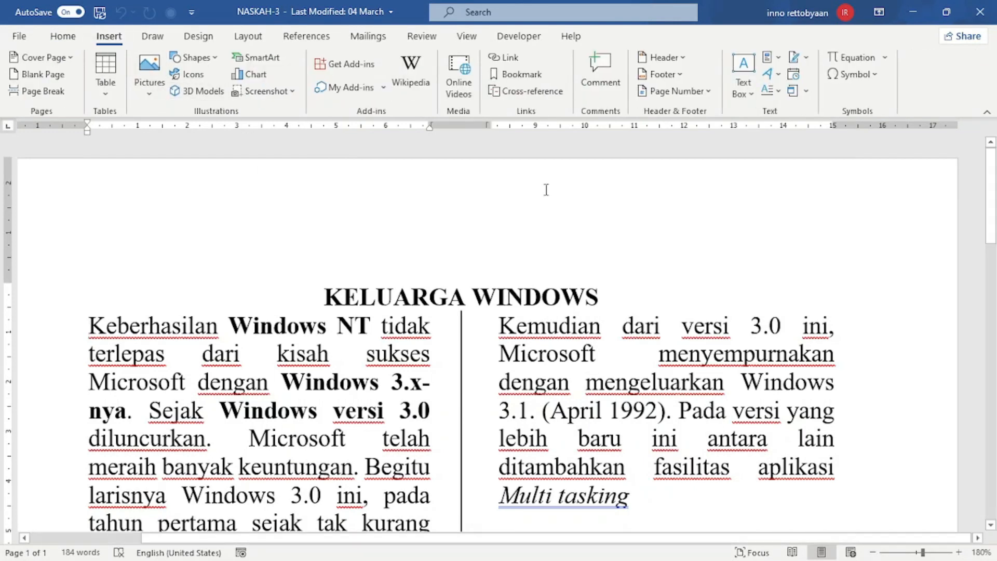
left_click(781, 90)
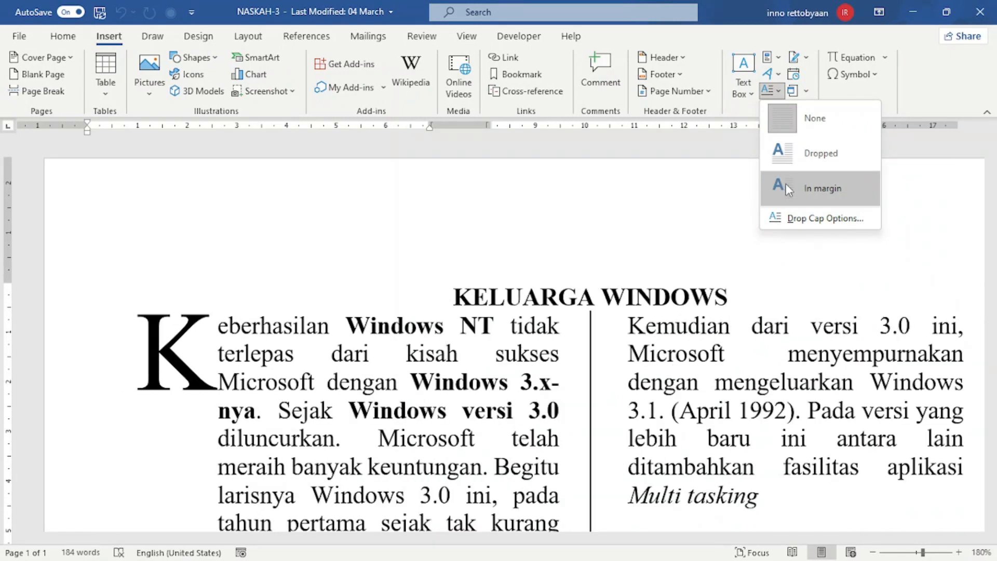
left_click(786, 153)
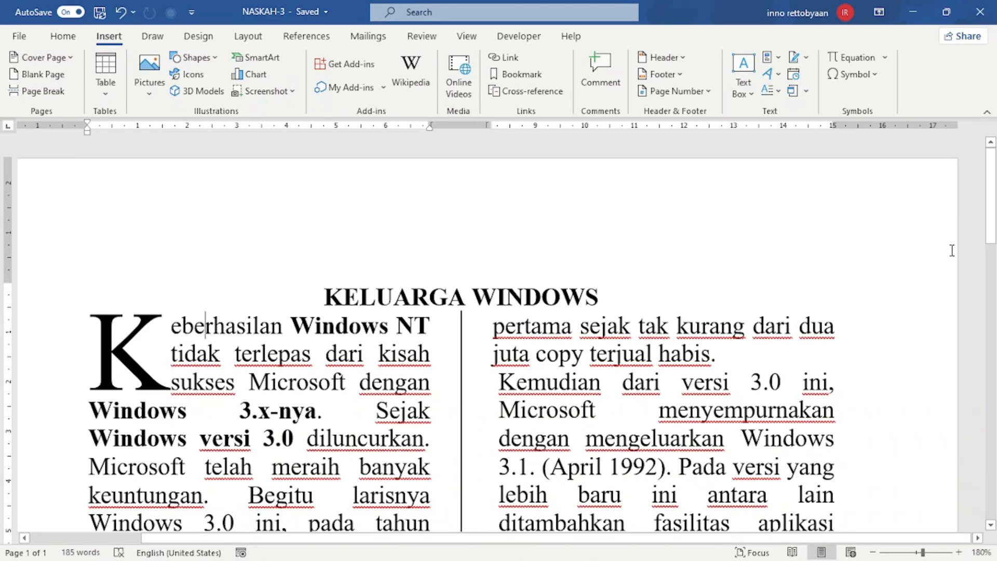
- Remove the drop cap M from the paragraph beginning "Masih juga berbasis" below the two-column text
scroll(995, 228, "down", 2)
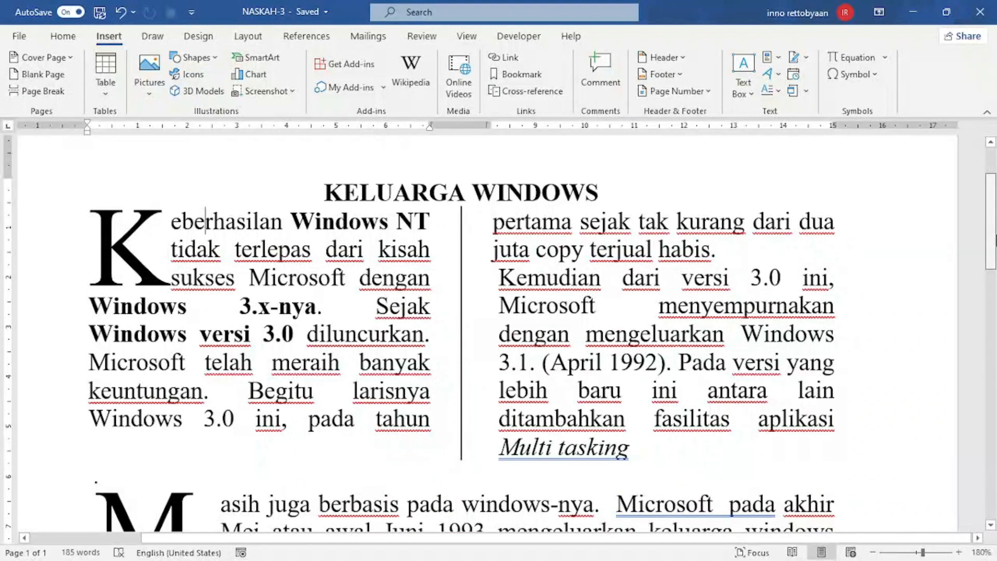
scroll(995, 239, "down", 2)
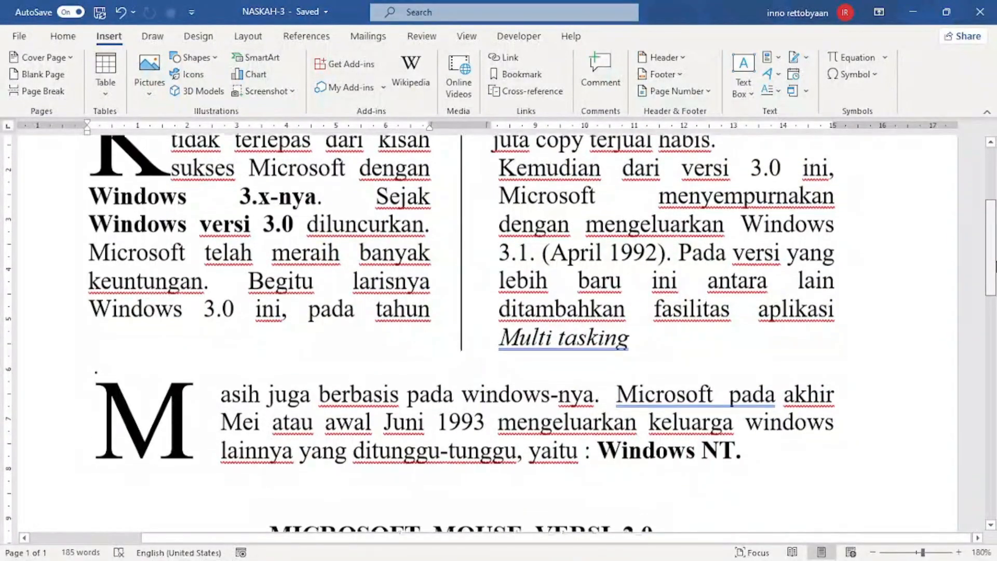
scroll(995, 265, "up", 1)
scroll(994, 254, "up", 2)
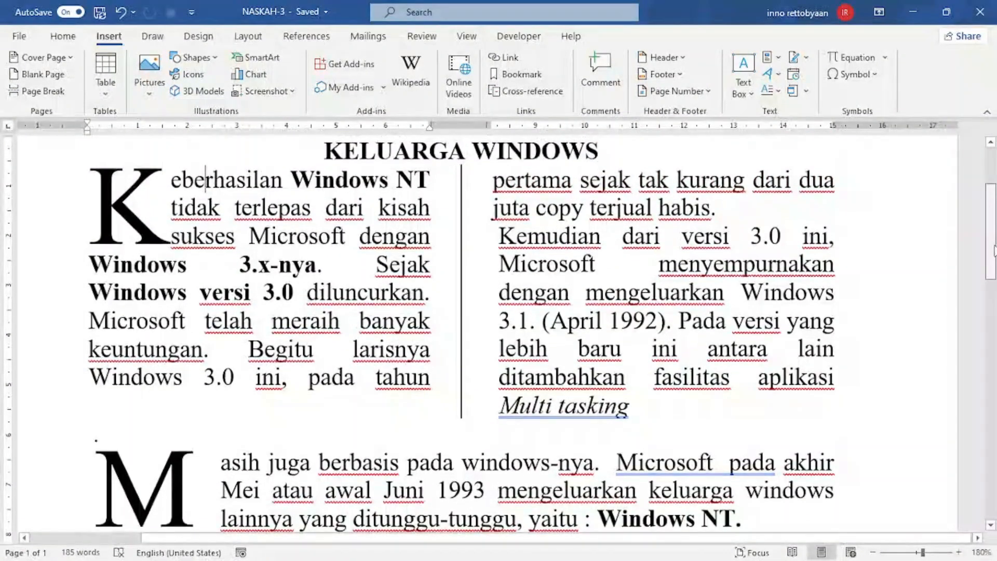
scroll(994, 249, "up", 1)
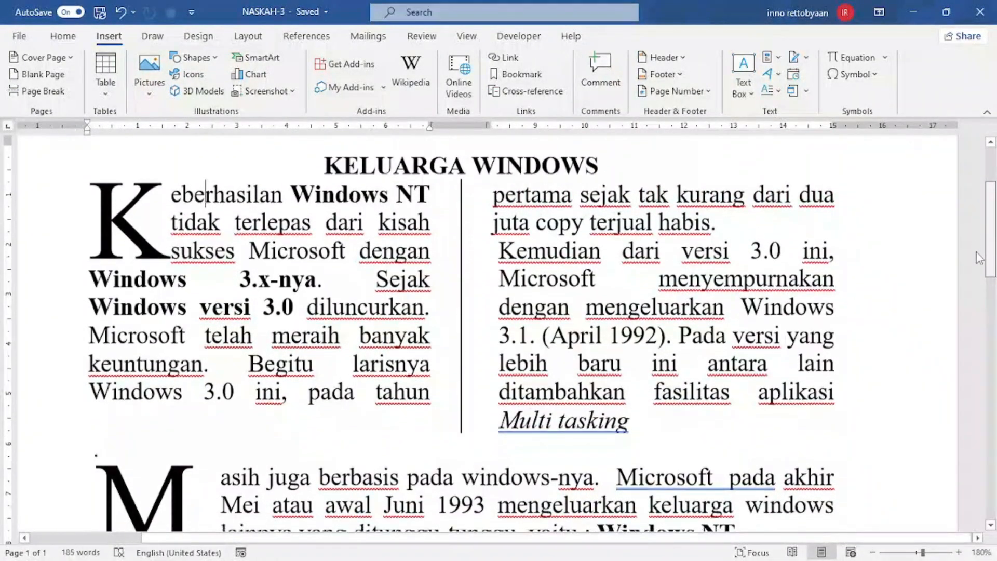
scroll(976, 252, "down", 2)
left_click(142, 424)
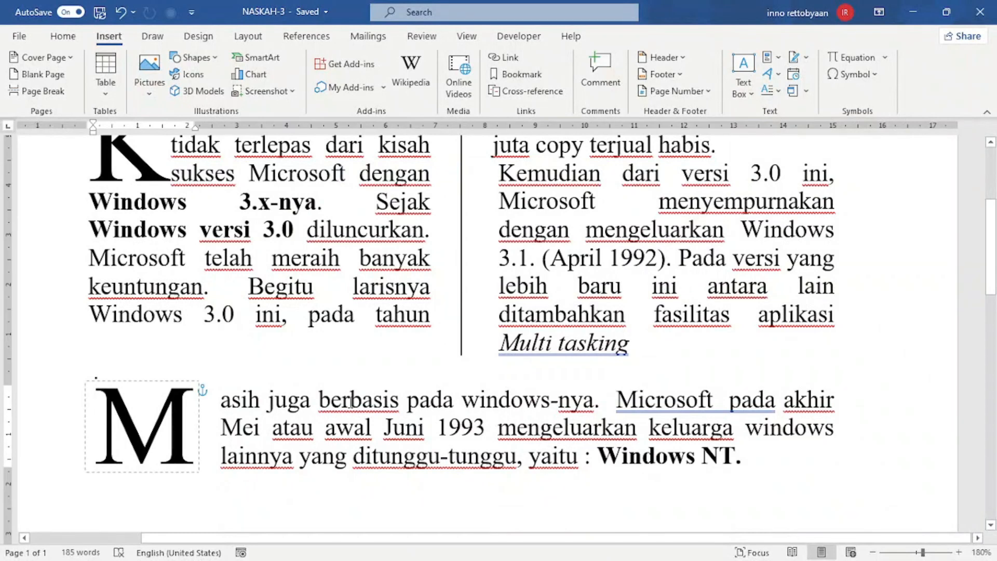
left_click(770, 90)
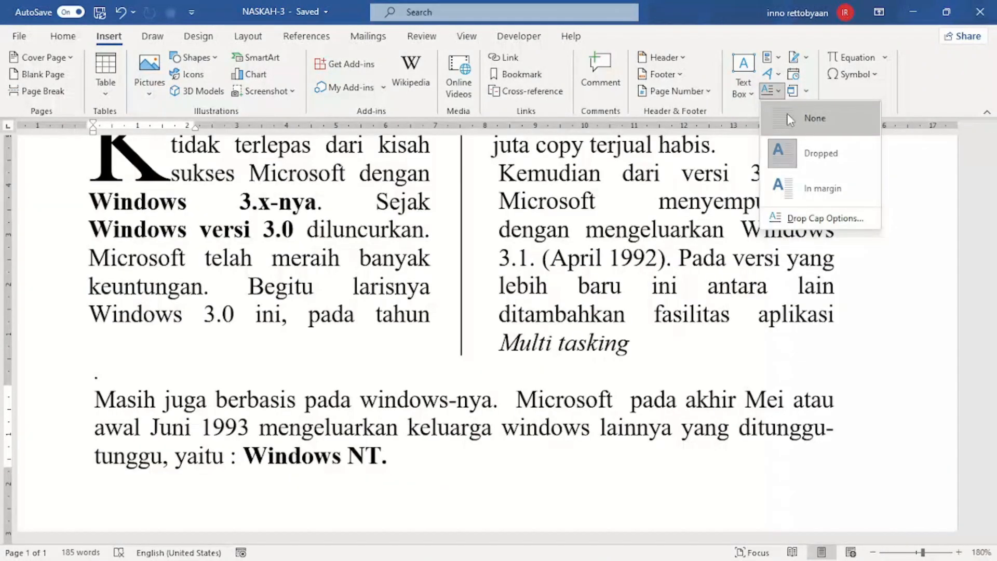
left_click(788, 117)
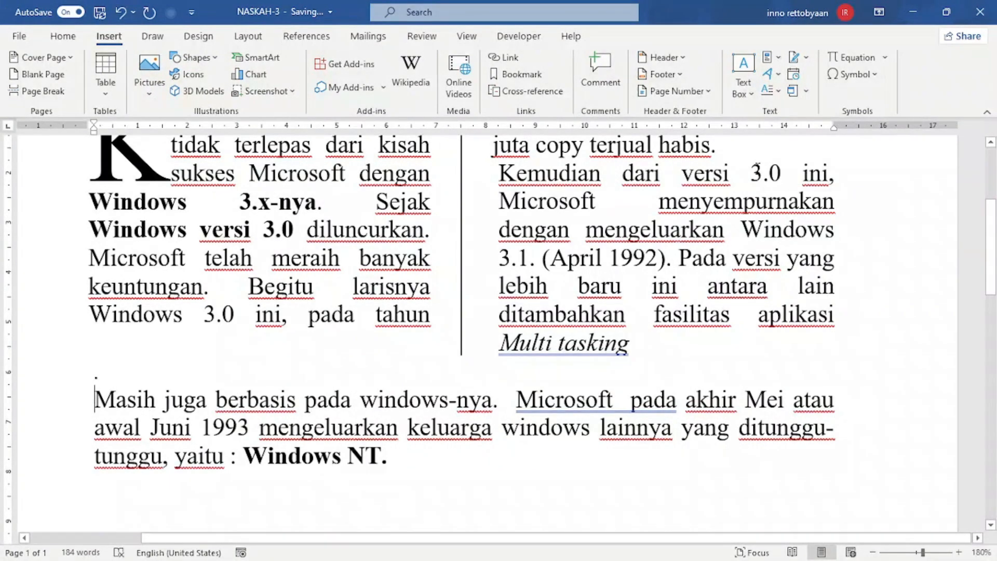
- In the drop cap options for the "Masih juga" paragraph, choose the Dropped position and the Tempus Sans ITC font
left_click(778, 91)
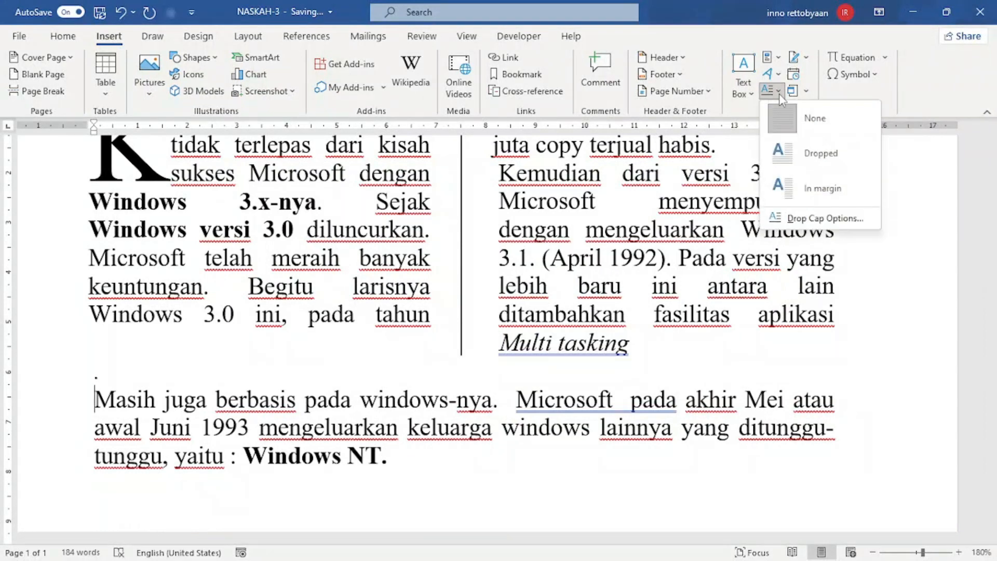
left_click(794, 219)
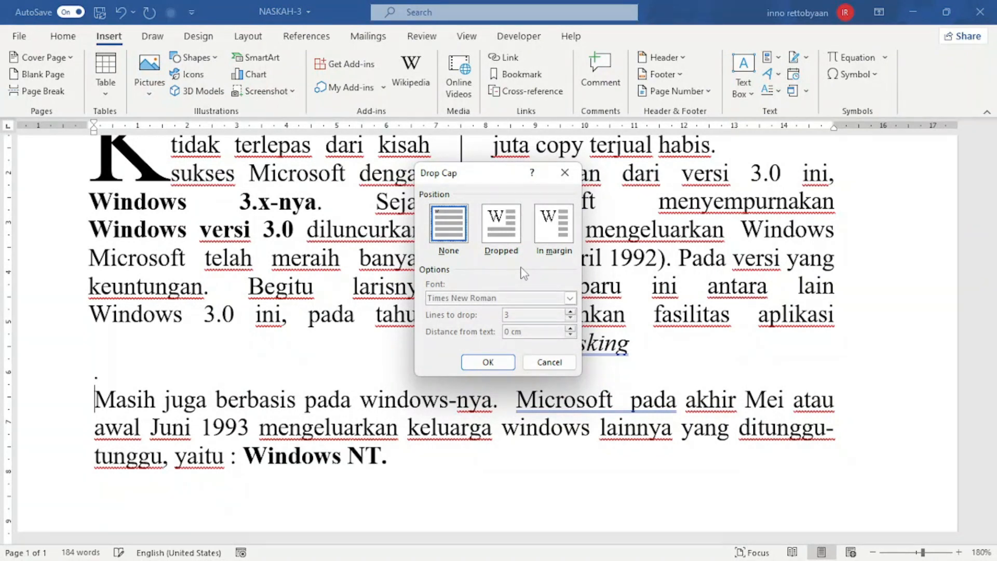
left_click(512, 237)
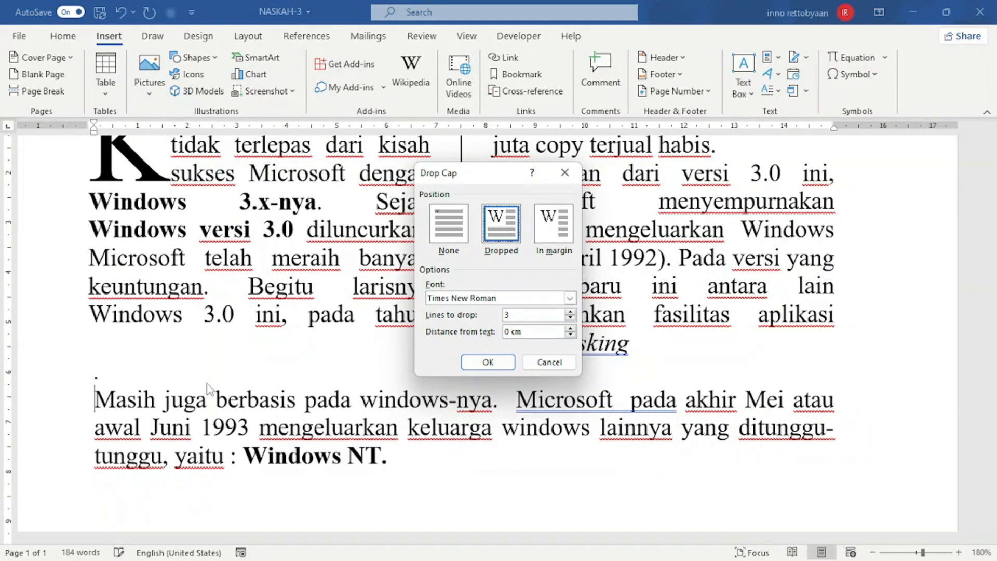
left_click(570, 298)
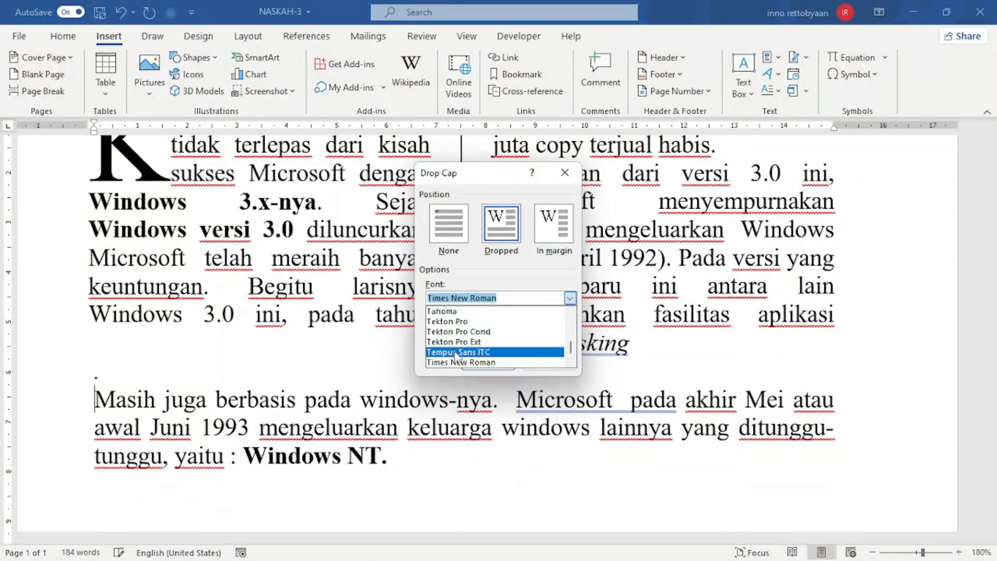
left_click(494, 353)
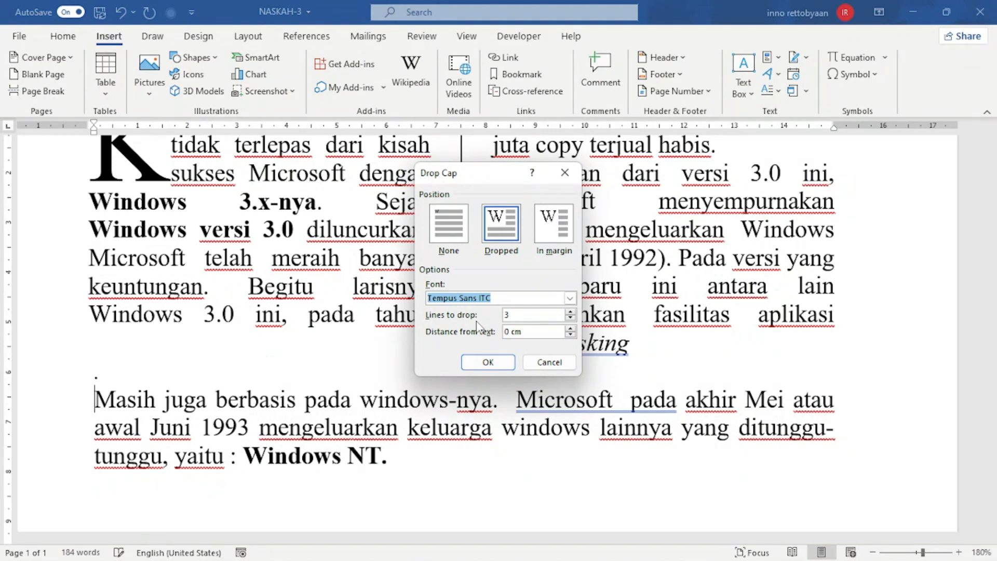
- Set the drop cap to drop 2 lines, increase its distance from the text, and apply it
left_click(519, 317)
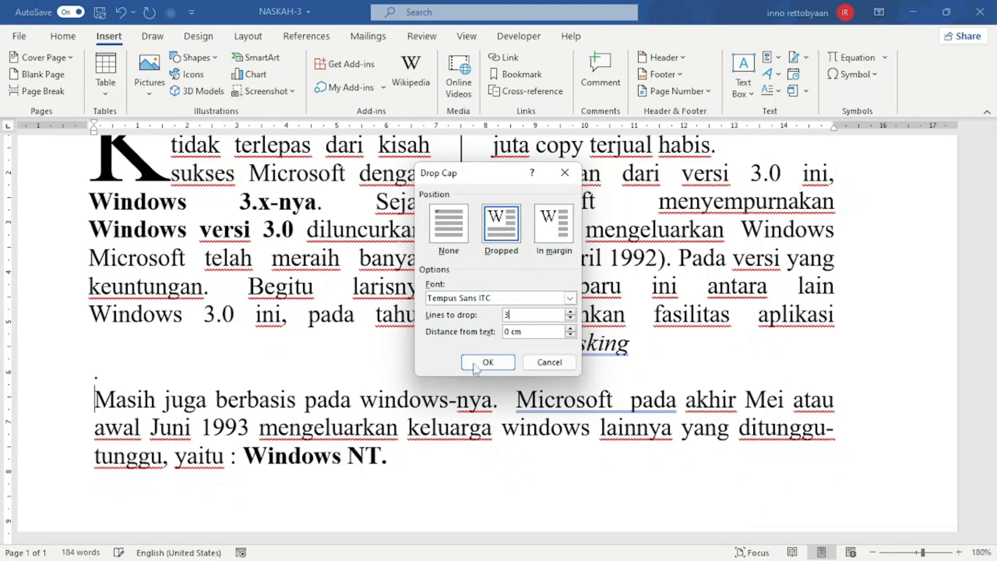
left_click(570, 318)
left_click(531, 314)
left_click(534, 331)
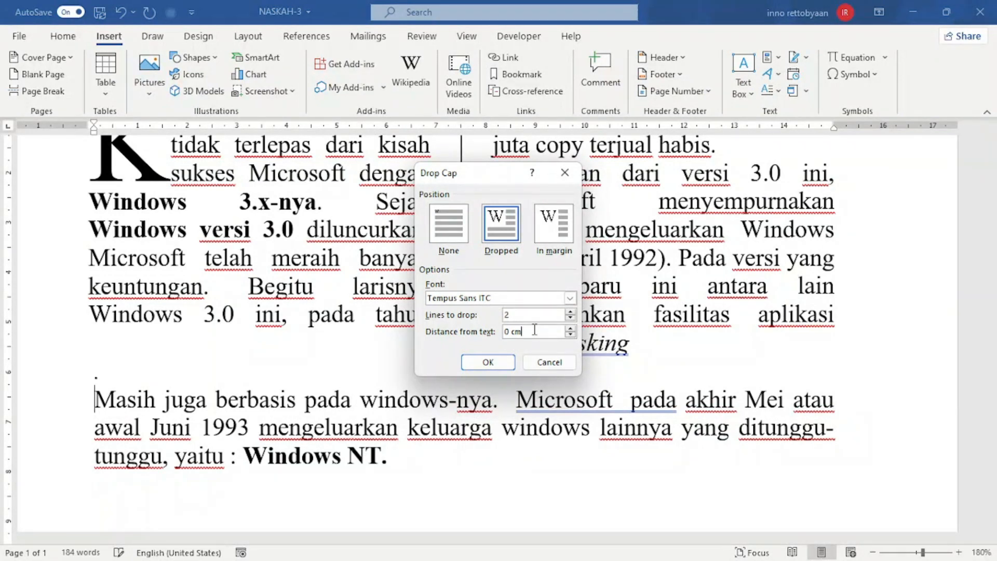
left_click(573, 329)
left_click(574, 329)
left_click(529, 314)
left_click(488, 363)
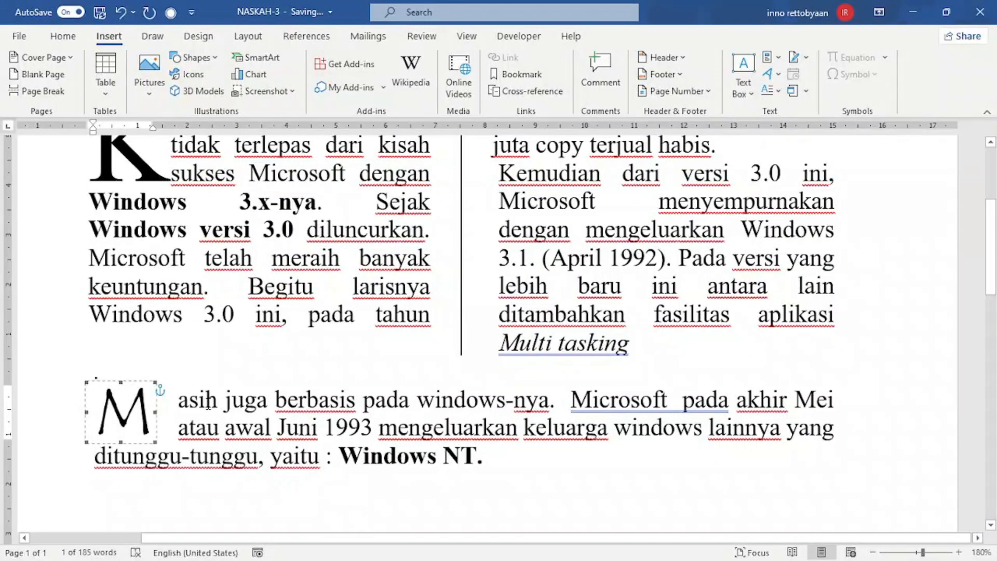
left_click(208, 405)
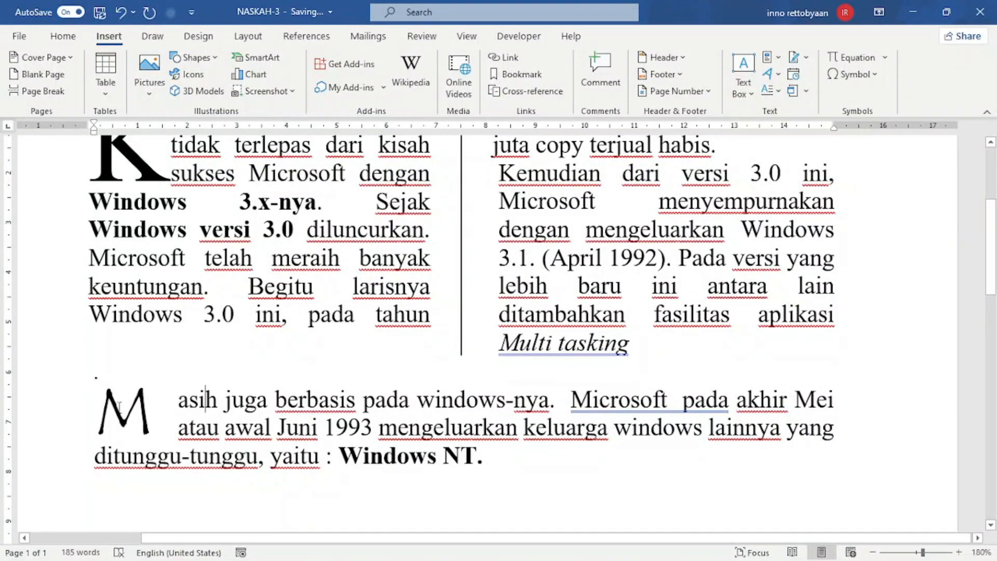
left_click(100, 407)
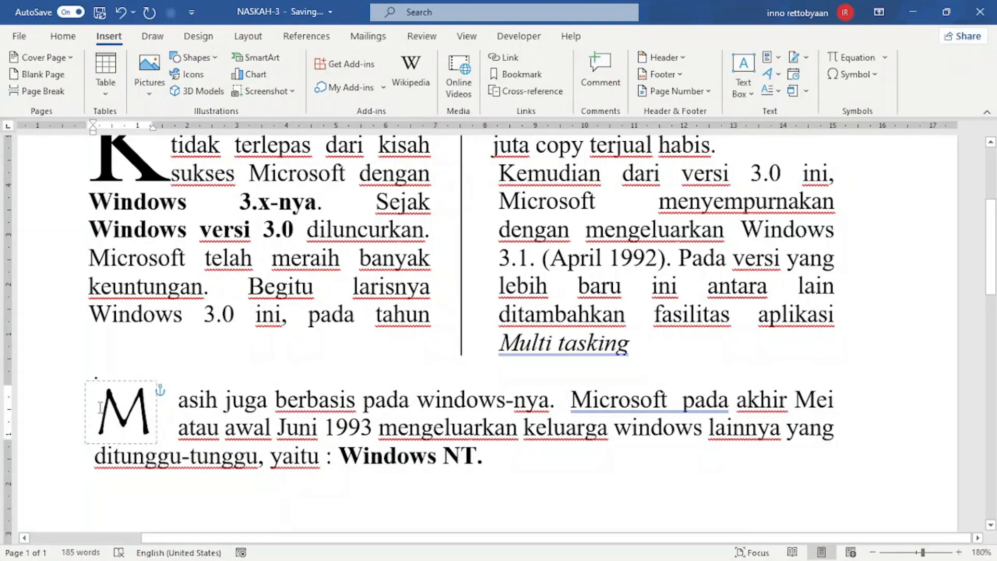
left_click(200, 403)
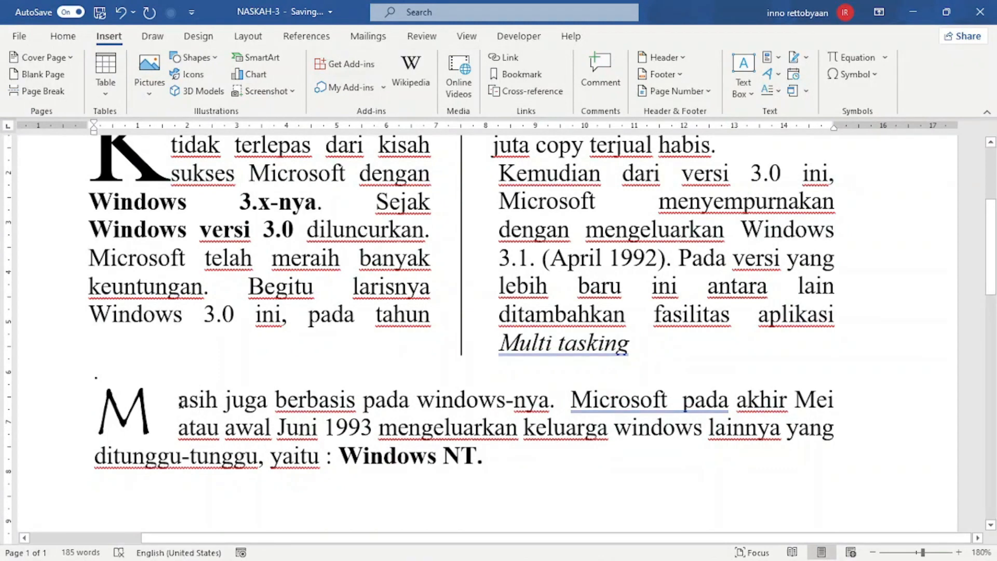
- Remove the drop cap K from the first paragraph under the KELUARGA WINDOWS heading
left_click_drag(990, 275, 990, 250)
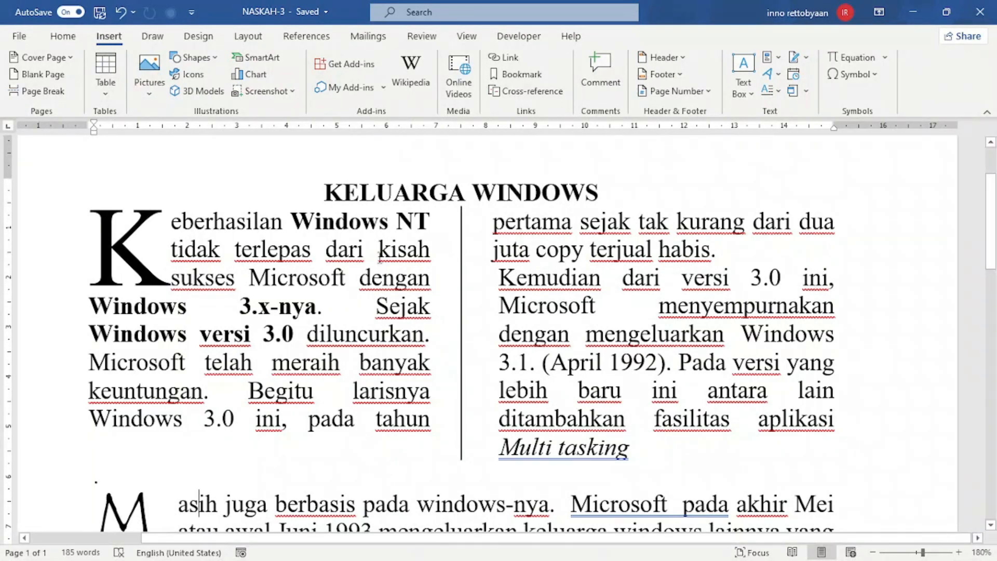
left_click(97, 247)
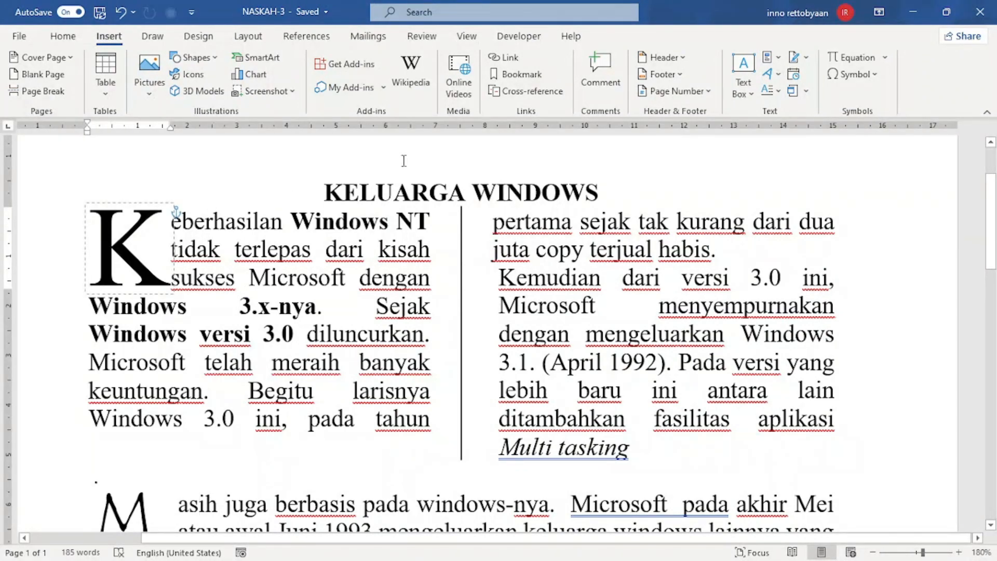
left_click(777, 92)
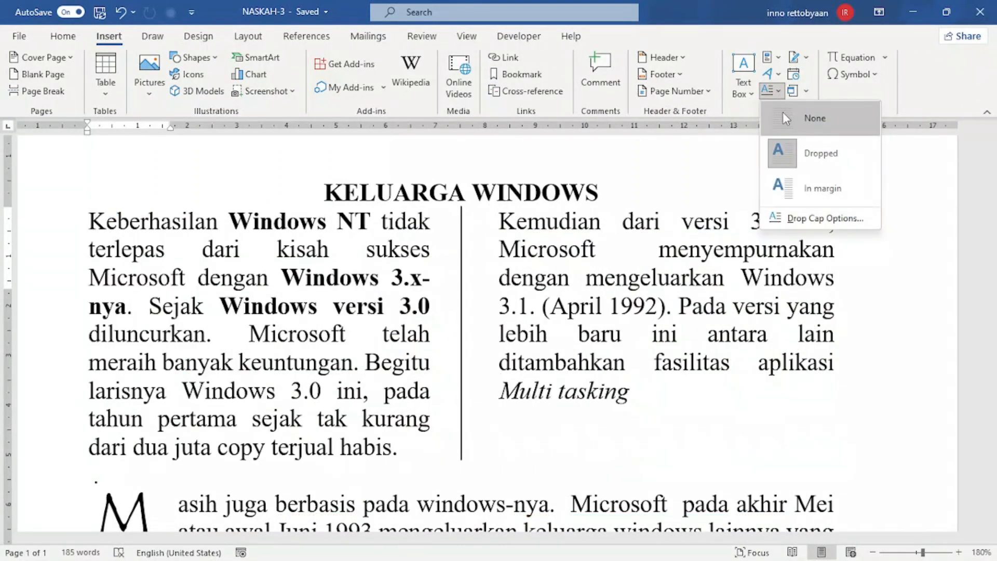
left_click(785, 119)
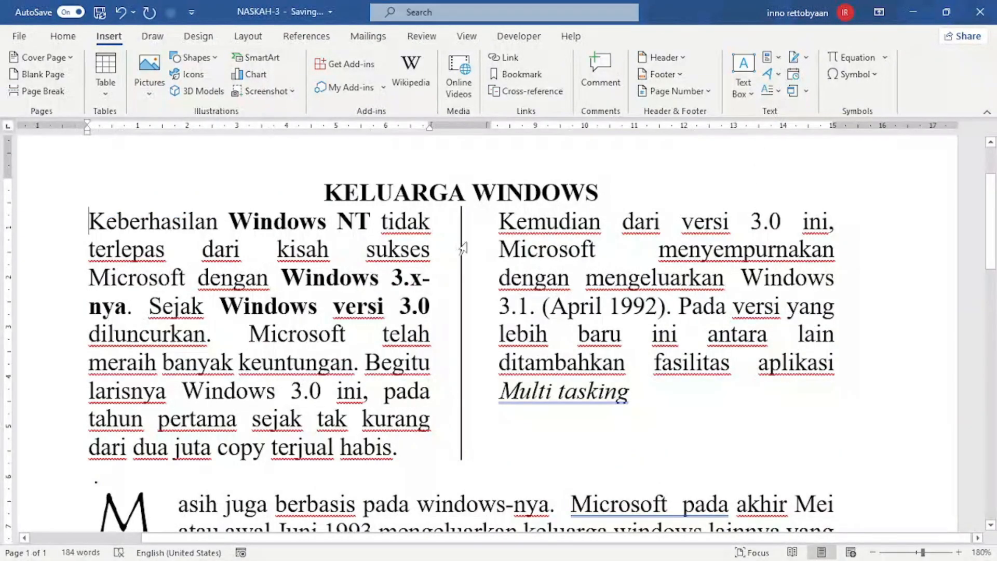
- Change the two-column text under the KELUARGA WINDOWS heading to a single column
left_click_drag(88, 221, 622, 400)
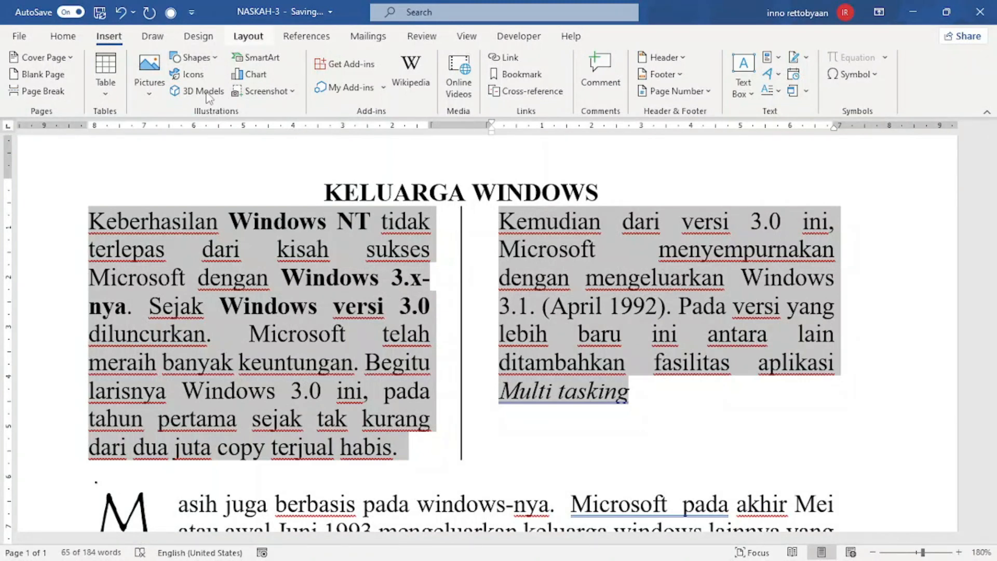
left_click(248, 36)
left_click(138, 86)
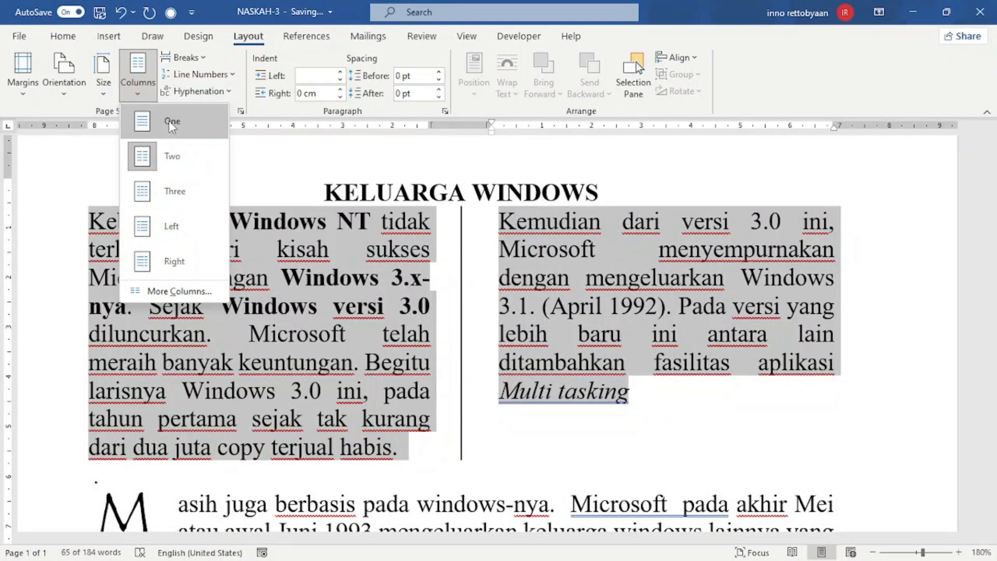
left_click(172, 125)
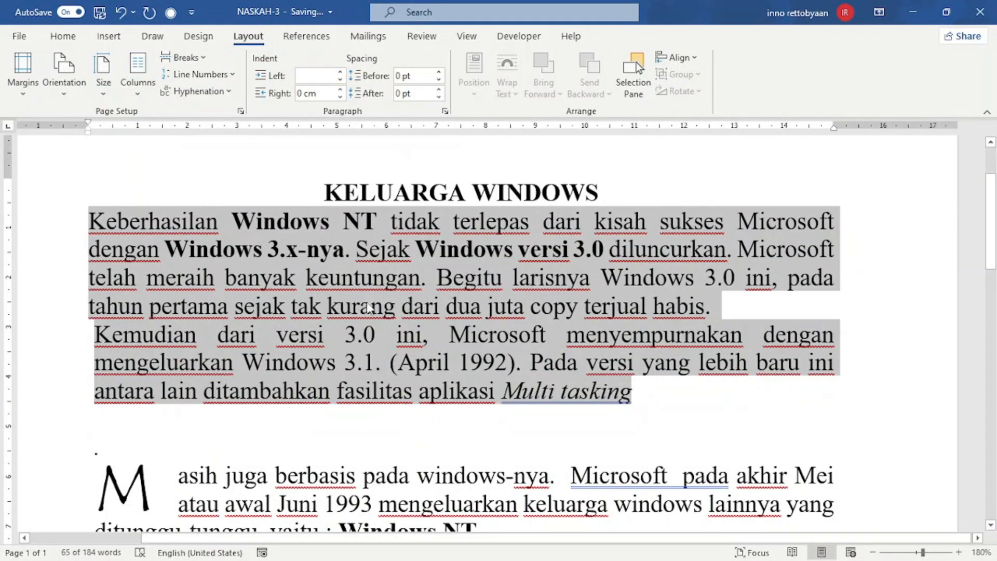
left_click(370, 306)
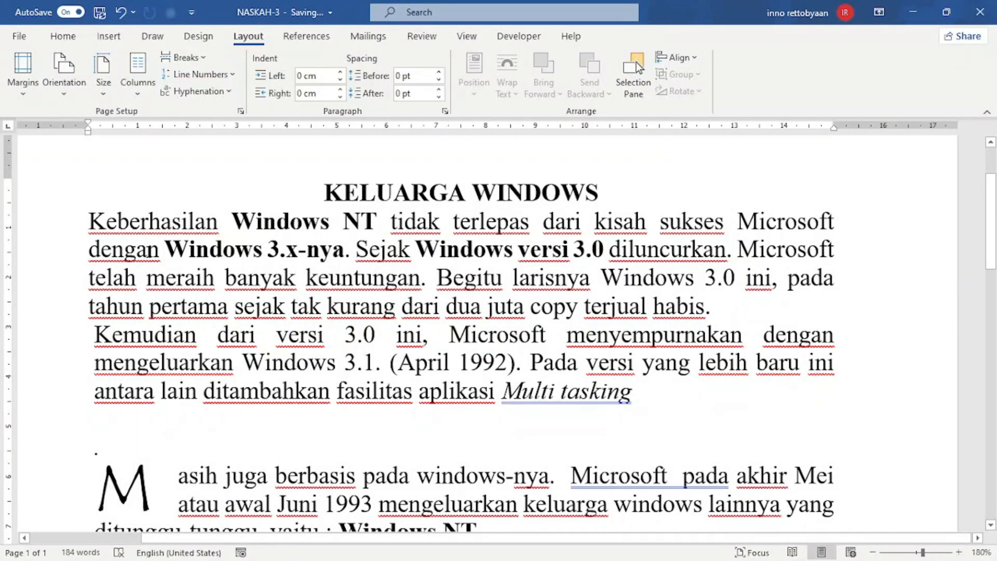
- Add an in-margin drop cap in the Tahoma font to the paragraph beginning "Keberhasilan Windows NT"
left_click(89, 224)
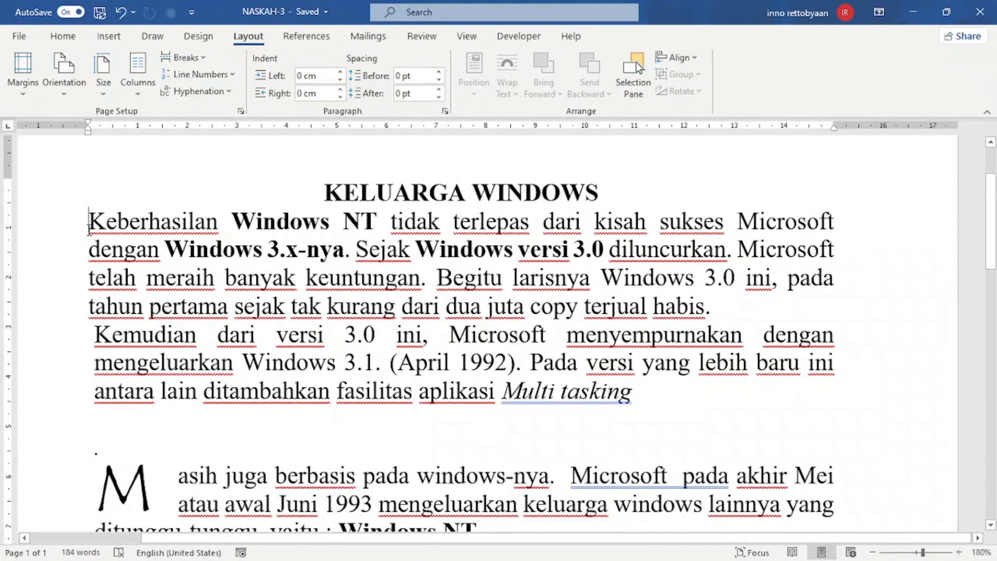
left_click(119, 43)
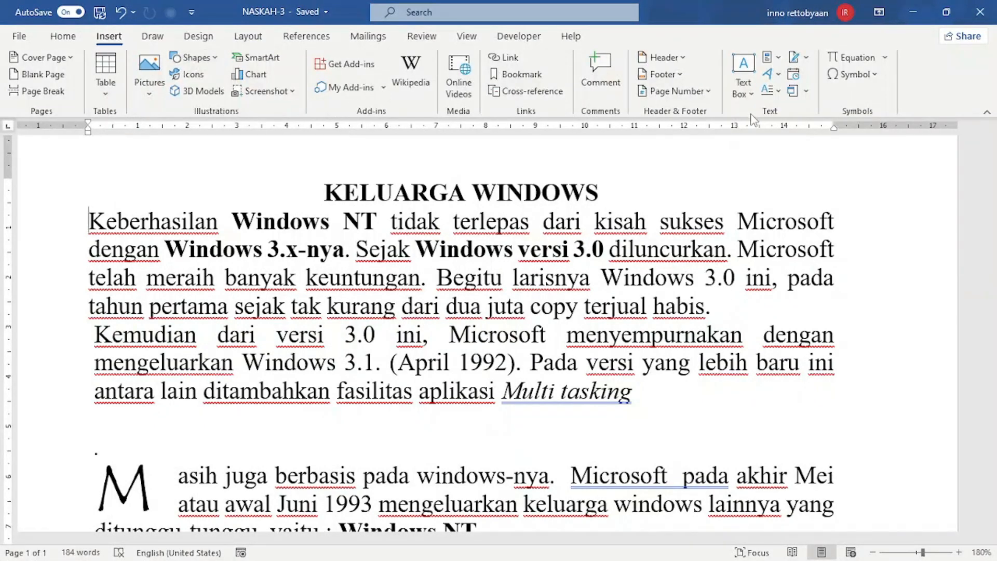
left_click(779, 93)
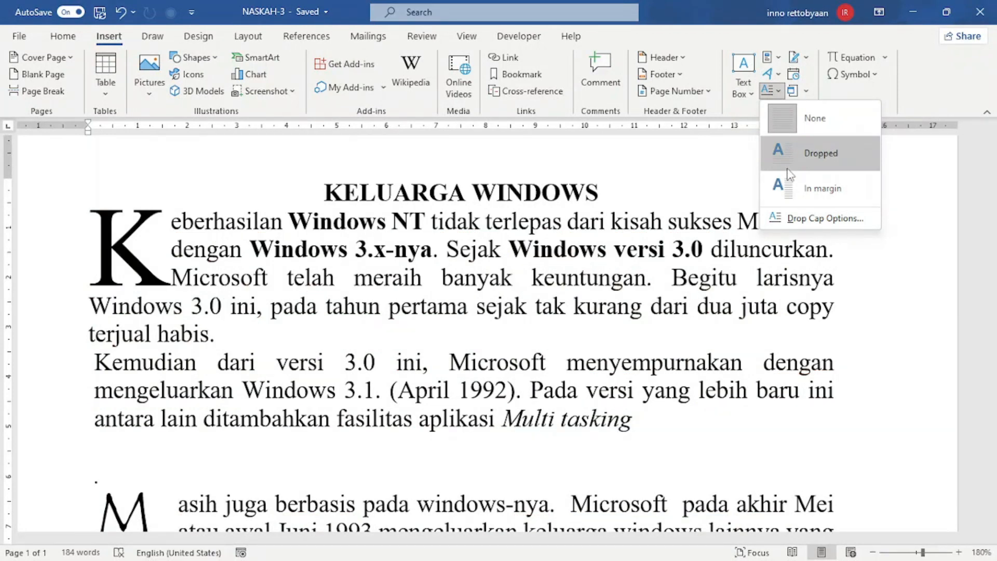
left_click(796, 223)
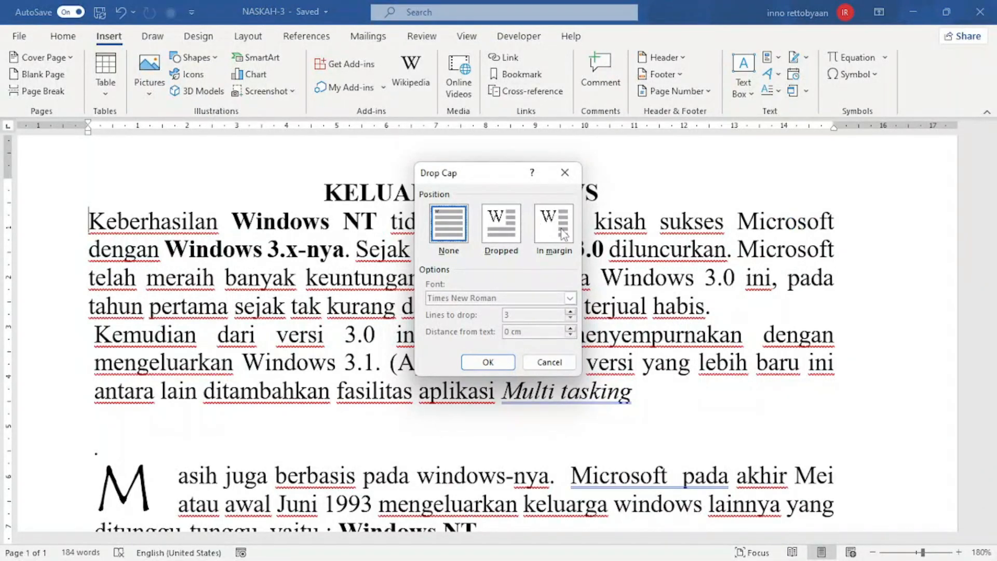
left_click(564, 233)
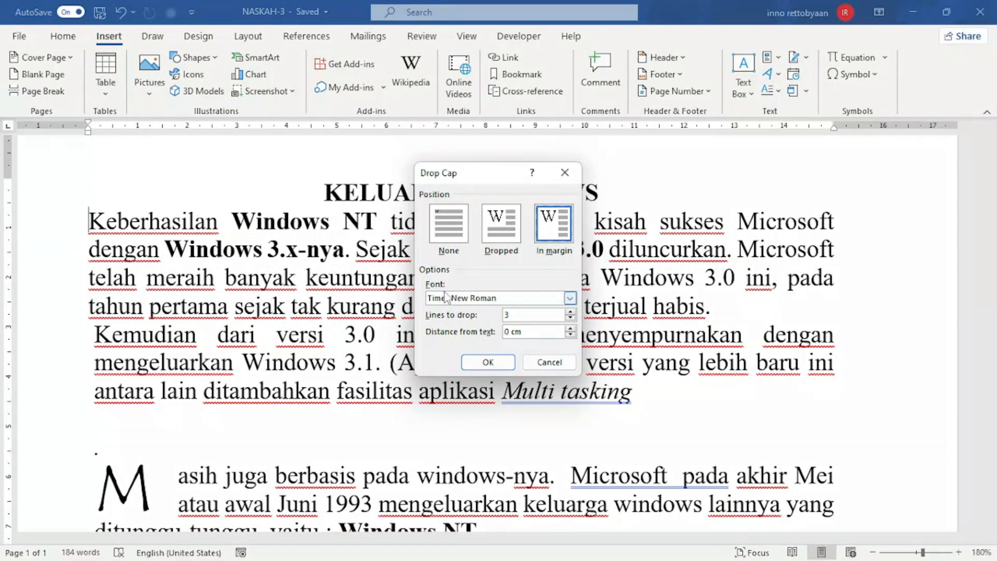
left_click(570, 298)
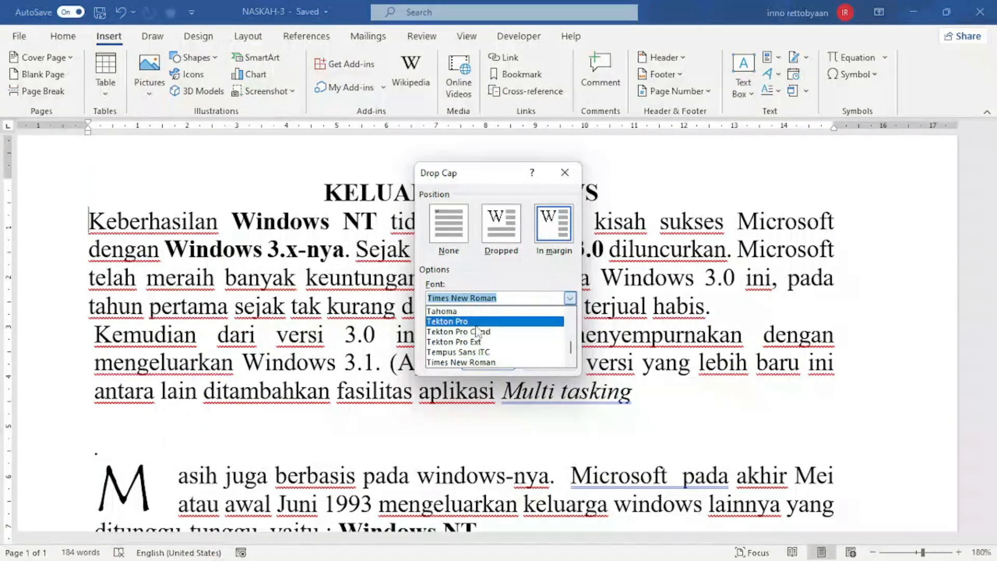
key("Return")
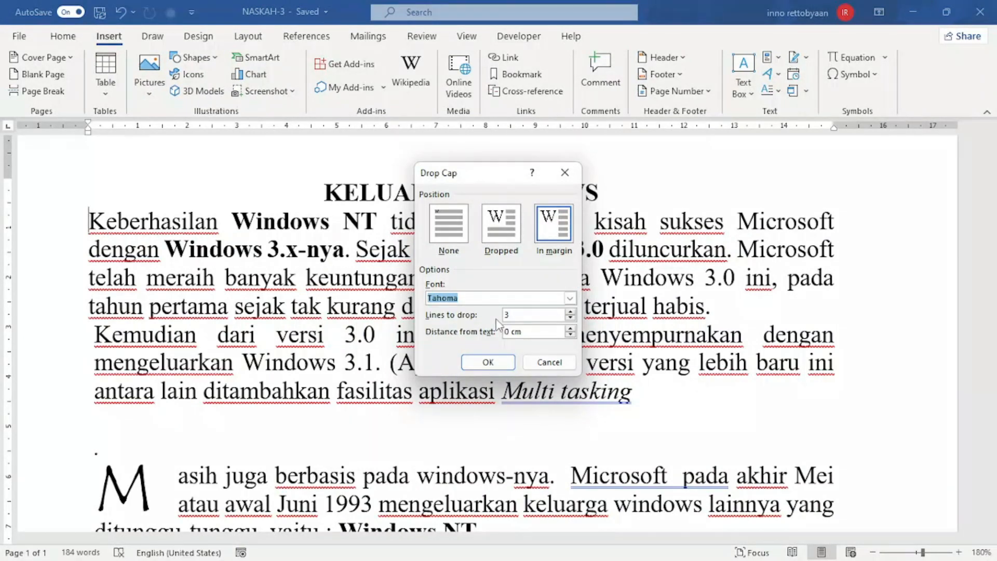
left_click(489, 362)
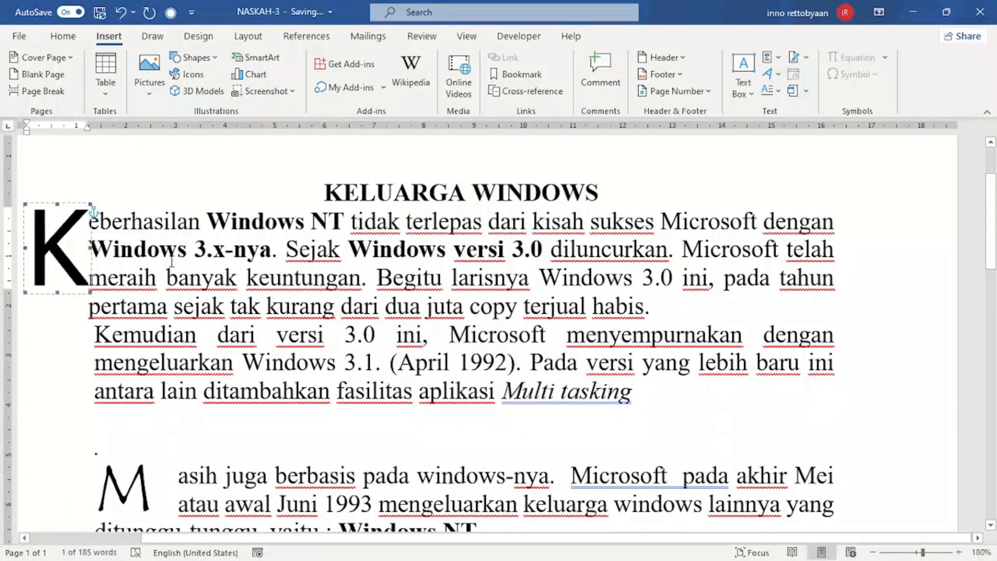
left_click(123, 221)
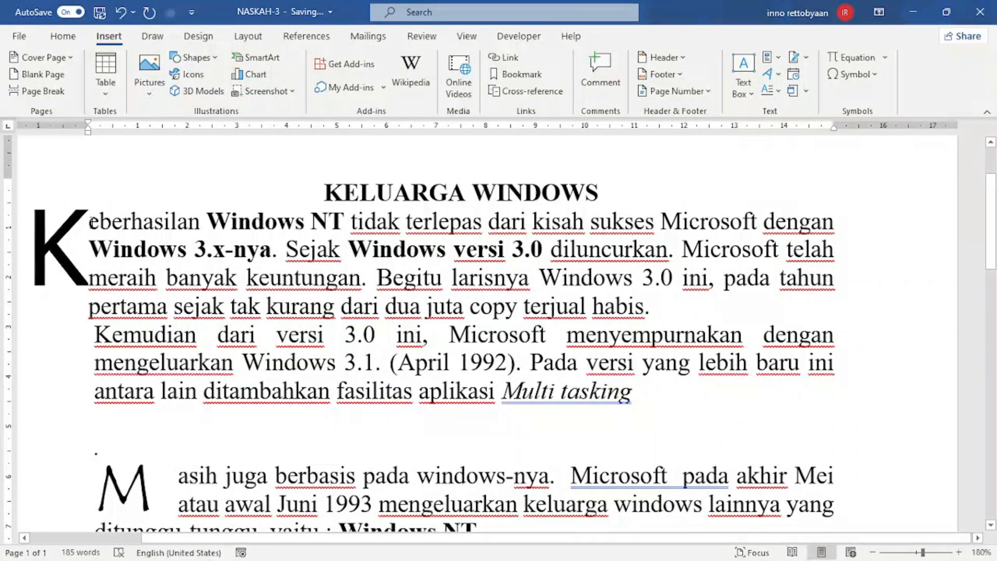
- Check whether column layout is available for both paragraphs under KELUARGA WINDOWS when the selection includes the drop cap K
left_click_drag(91, 222, 631, 396)
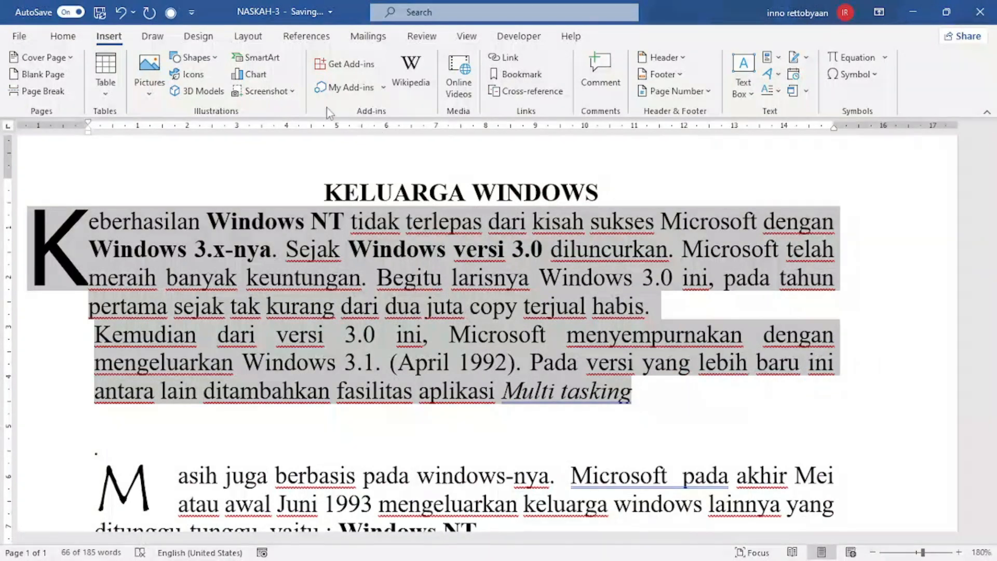
left_click(247, 38)
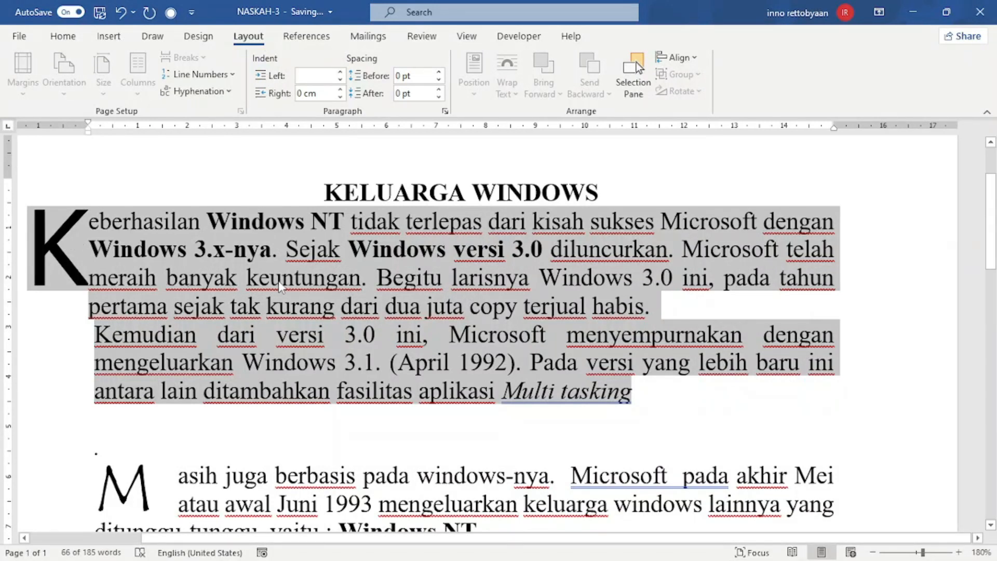
left_click(654, 403)
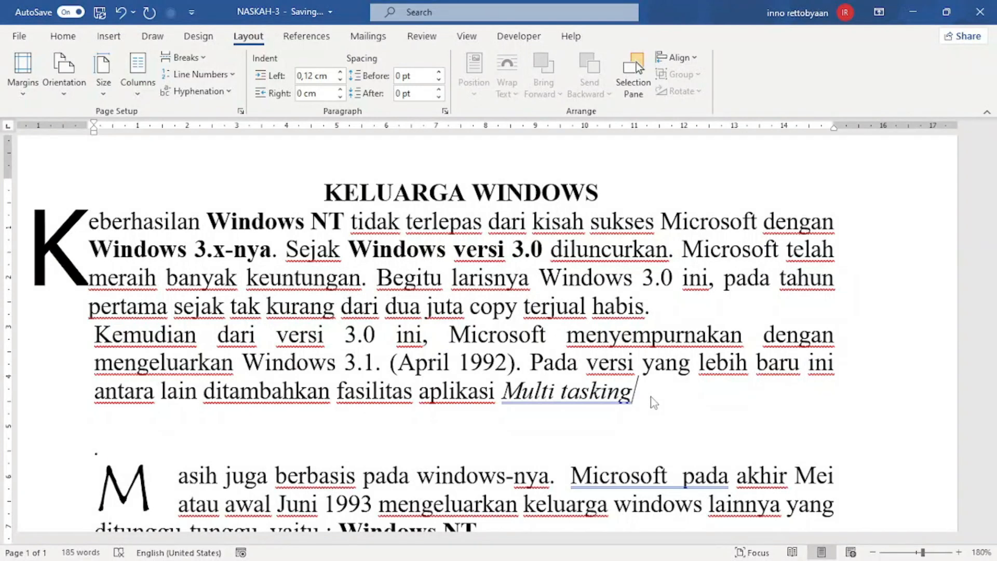